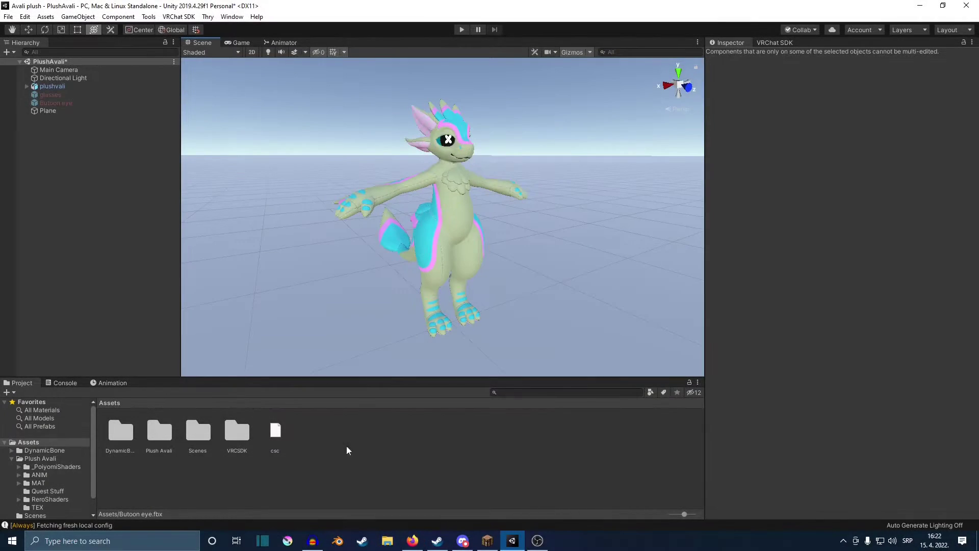
Create a folder named 'Quest' in the Assets panel with Create > Folder.
right_click(338, 452)
mouse_move(388, 185)
mouse_move(502, 185)
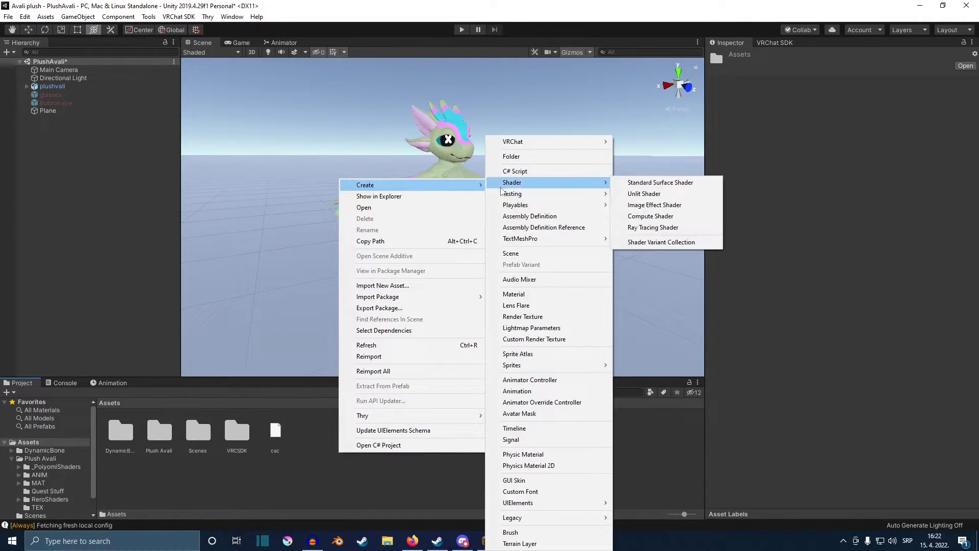
left_click(521, 156)
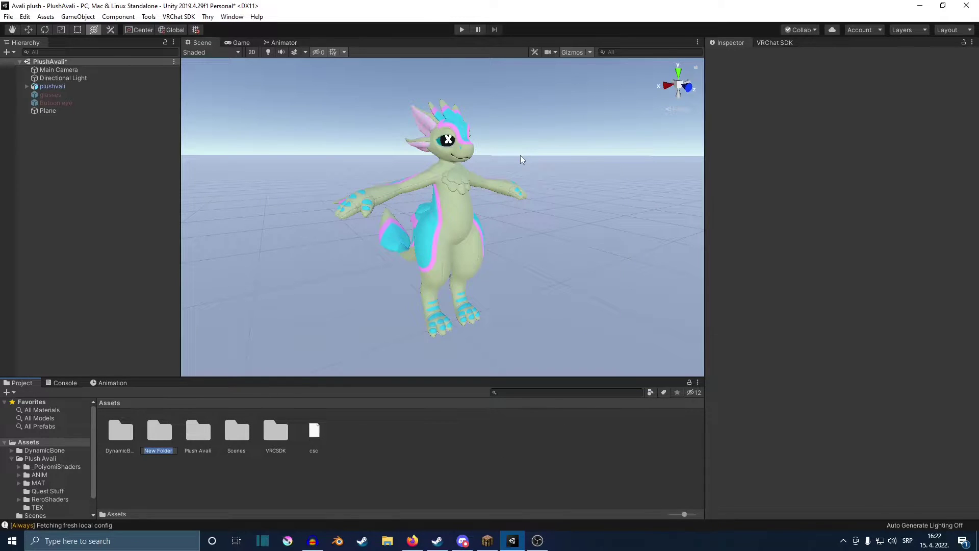
type("Quest")
key("Return")
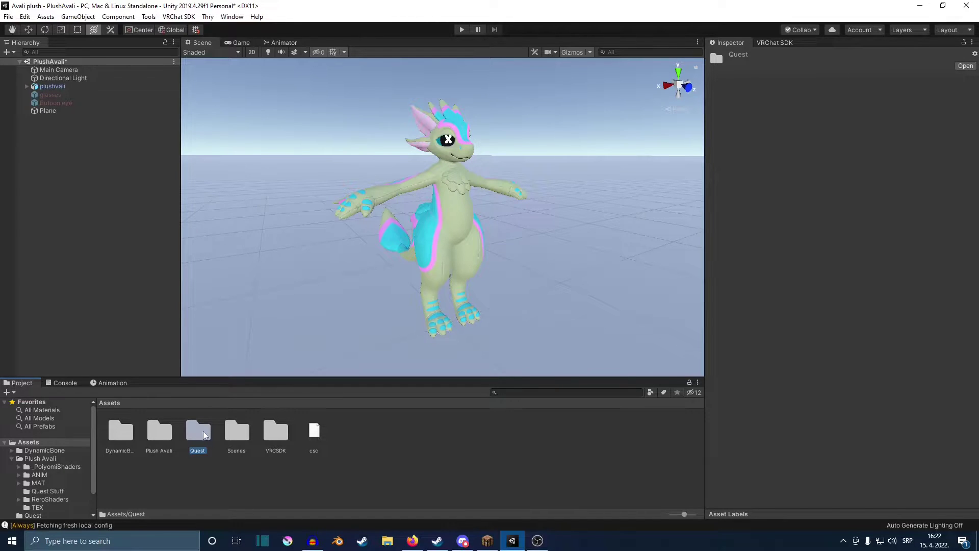
Duplicate the PlushAvali scene in the Plush Avali folder and name the copy 'Questie'.
double_click(159, 432)
left_click(353, 431)
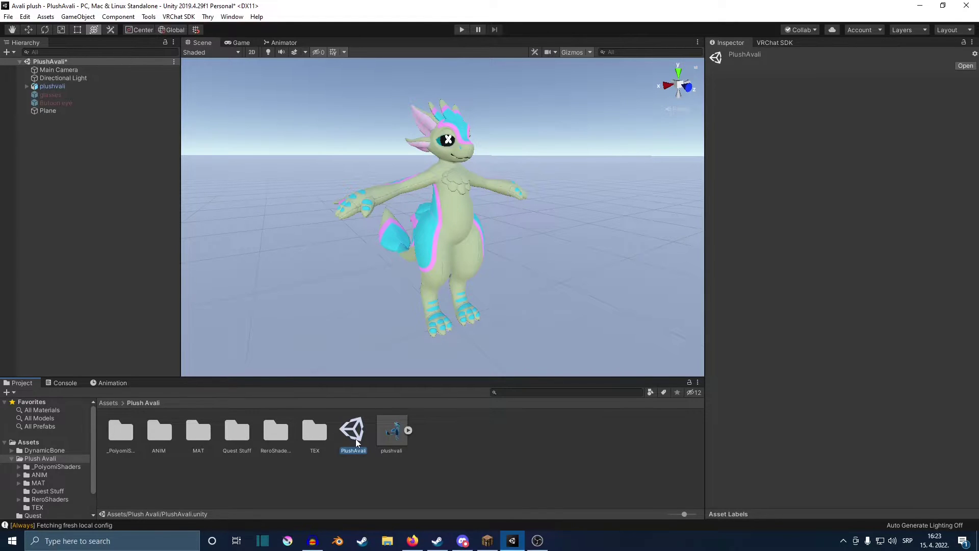
key("ctrl+d")
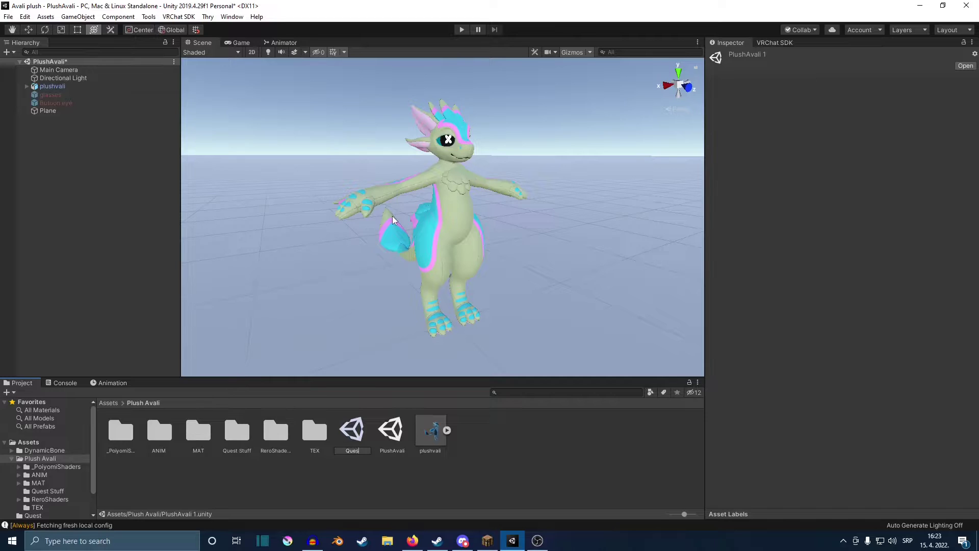
type("ie")
key("Return")
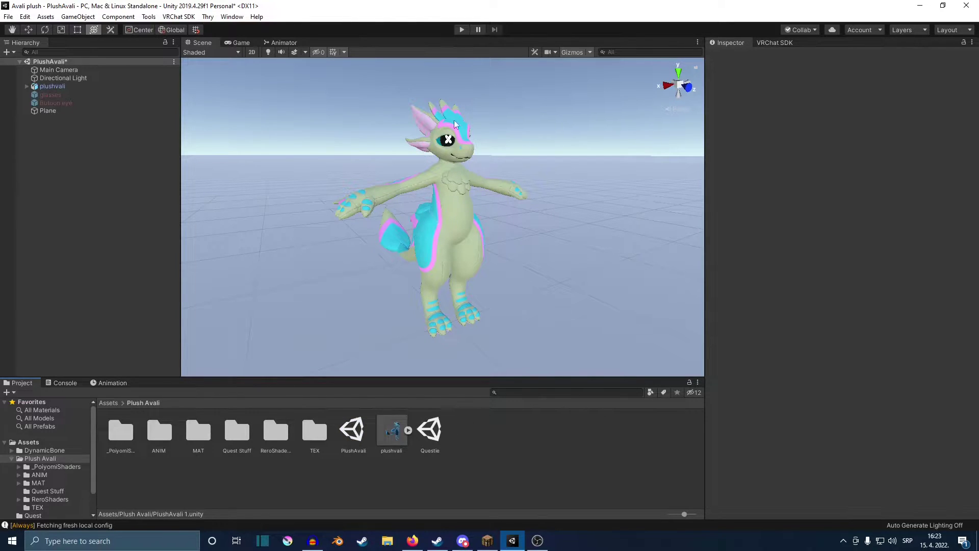
Open the Questie scene, saving the PlushAvali scene's changes first.
double_click(430, 434)
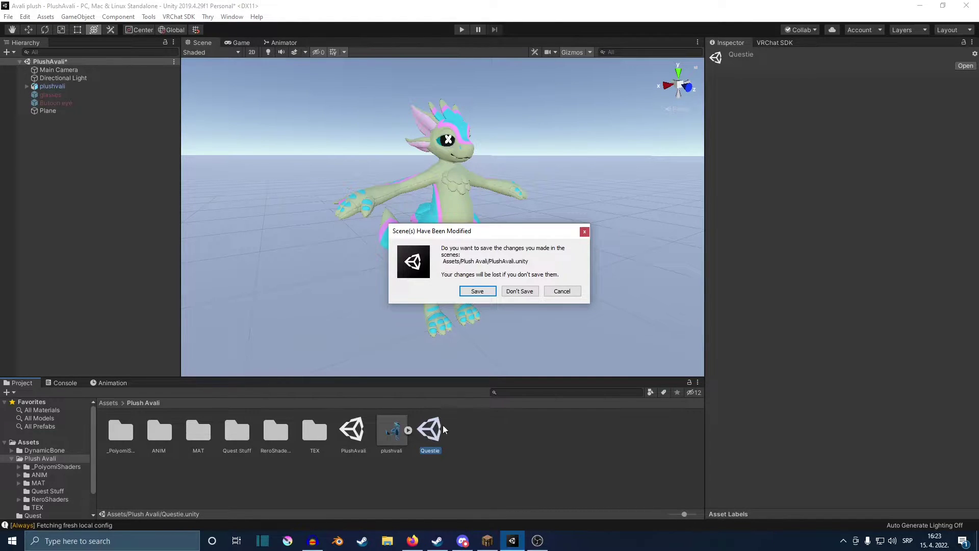
left_click(478, 292)
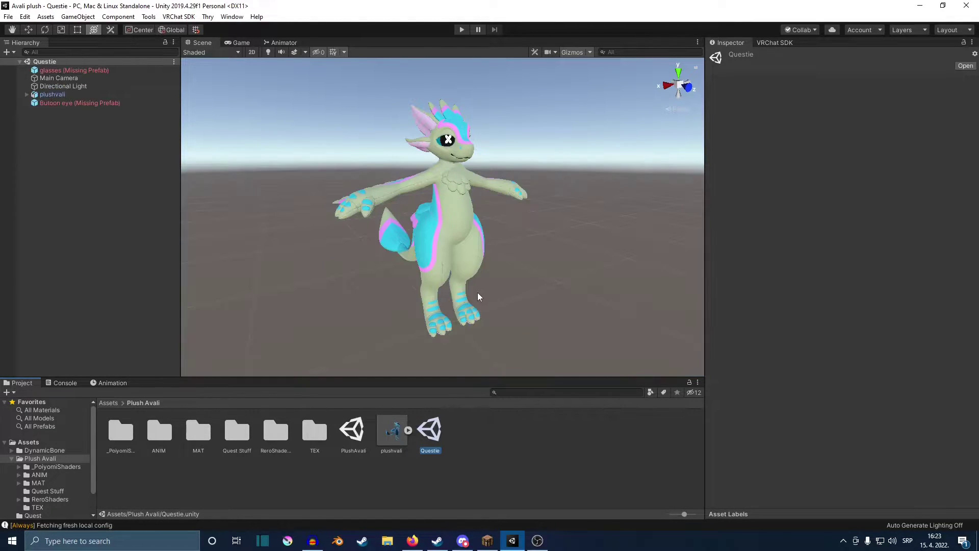
mouse_move(545, 271)
left_mouse_down("alt")
mouse_move(521, 243)
mouse_move(505, 265)
mouse_move(531, 304)
mouse_move(553, 265)
left_mouse_up("alt")
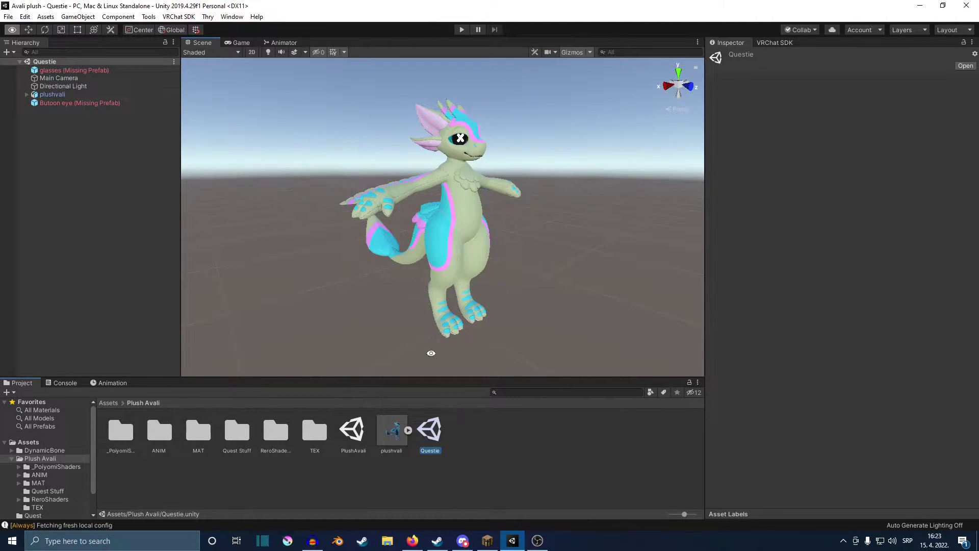
left_click(360, 432)
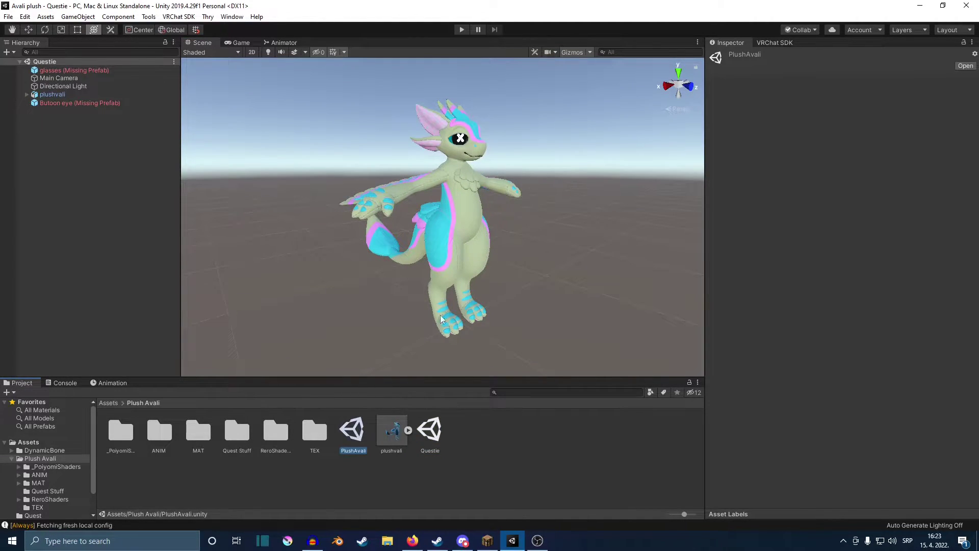
left_click_drag(348, 174, 479, 179, "alt")
left_click(430, 432)
Select the plushvali Body mesh and locate its material's albedo texture in TEX.
left_click(27, 95)
left_click(55, 110)
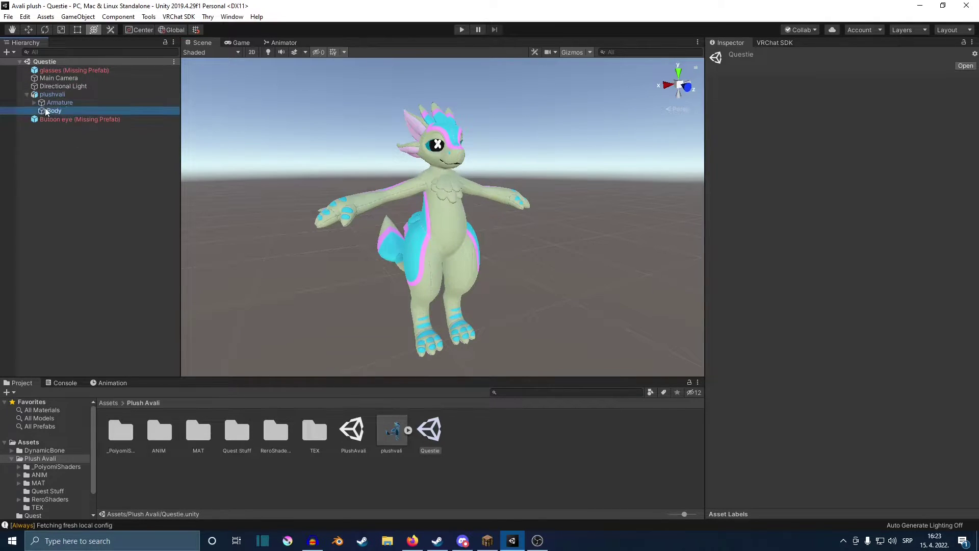
scroll(747, 357, "down", 1)
left_click(713, 398)
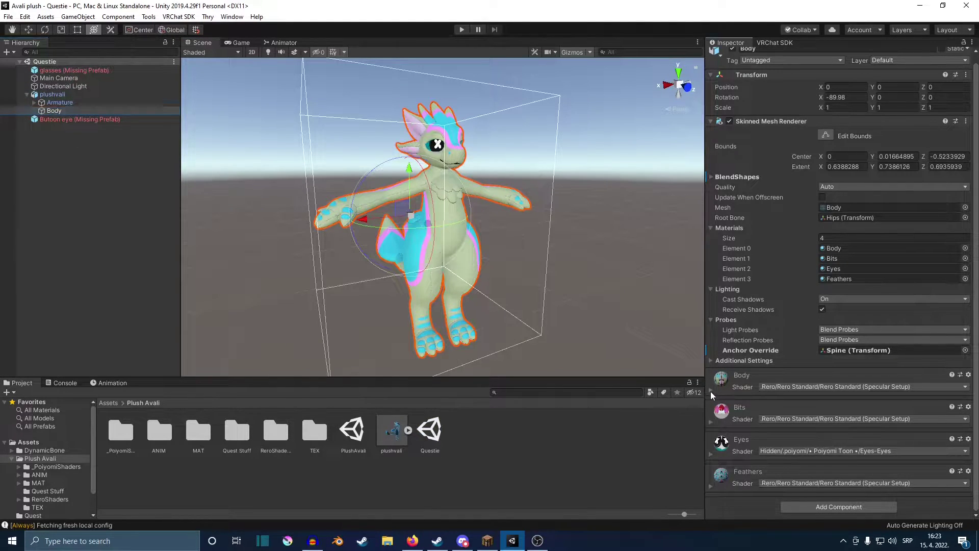
scroll(735, 391, "down", 3)
left_click(719, 352)
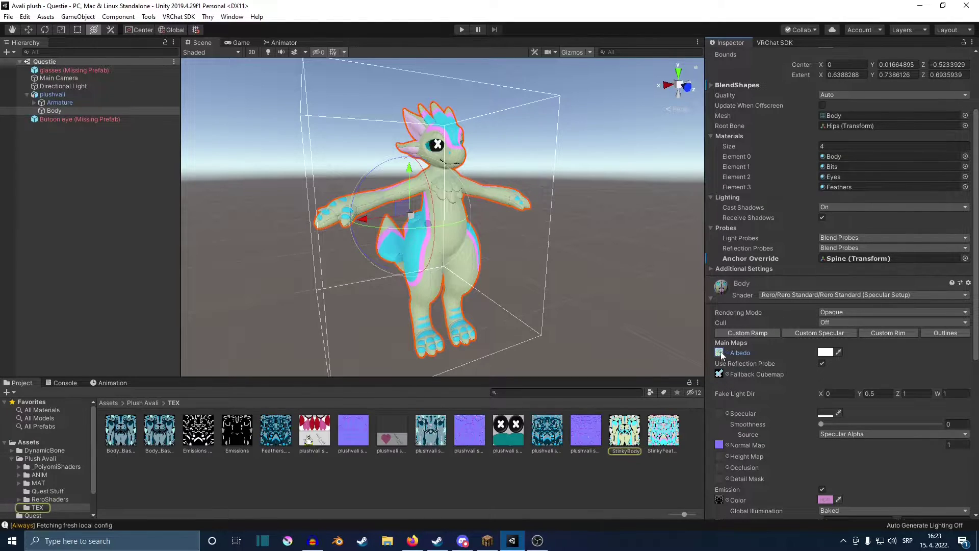
Duplicate the six avatar textures, including StinkyBody and the red plushvali texture, for the Quest folder.
left_click(640, 428)
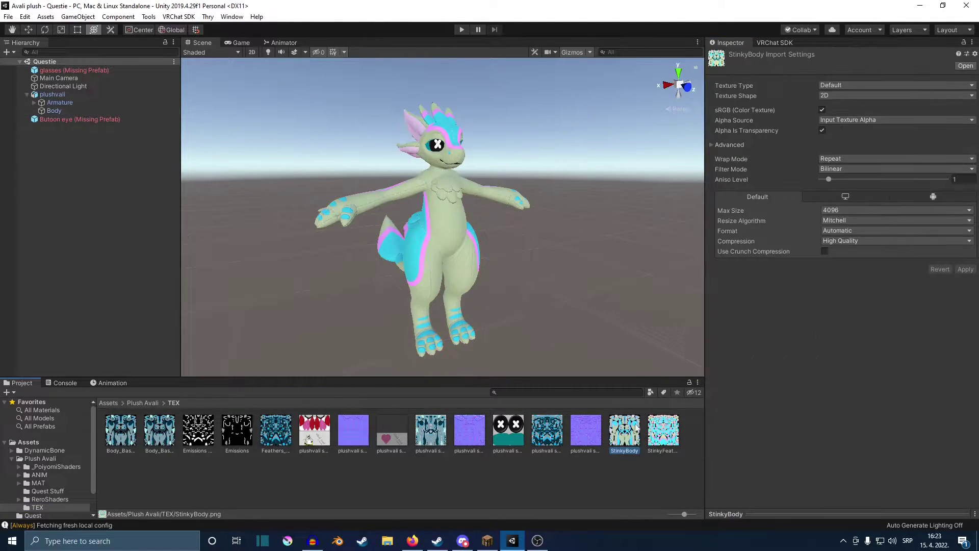
left_click(666, 438, "ctrl")
left_click(584, 438, "ctrl")
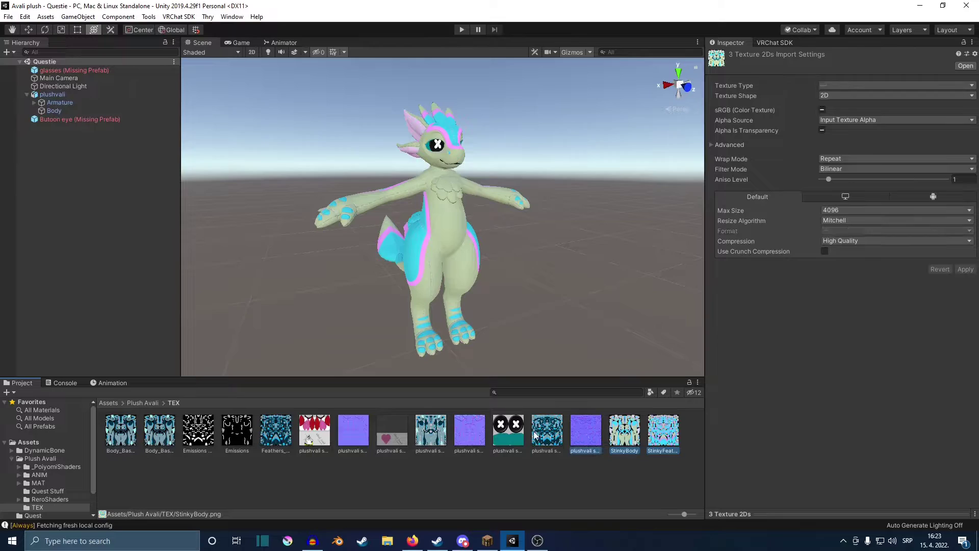
left_click(537, 434, "ctrl")
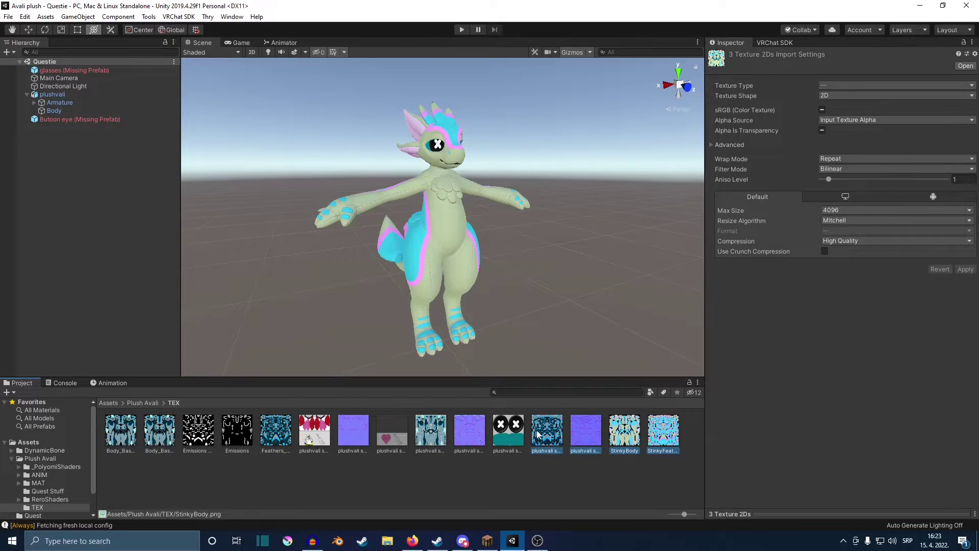
left_click(306, 438, "ctrl")
key("ctrl+d")
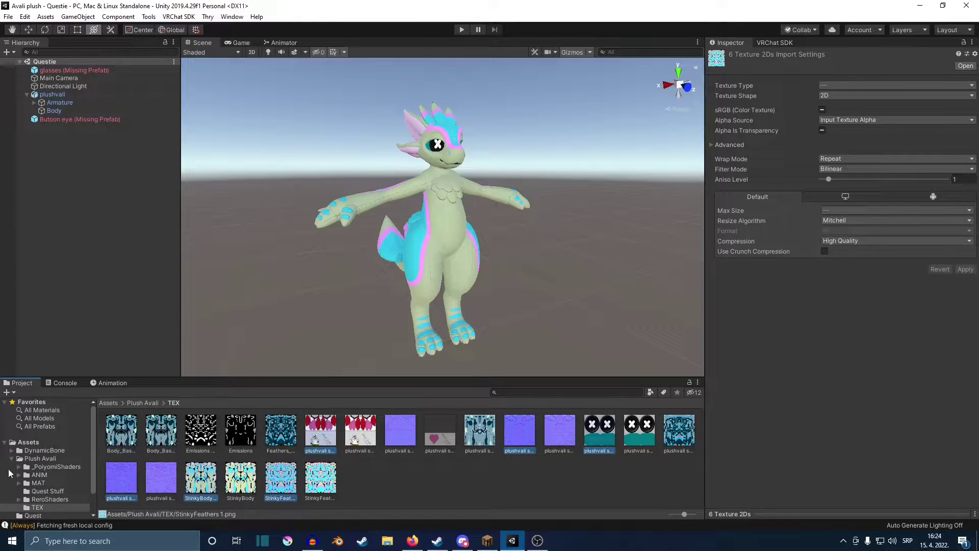
scroll(51, 479, "down", 2)
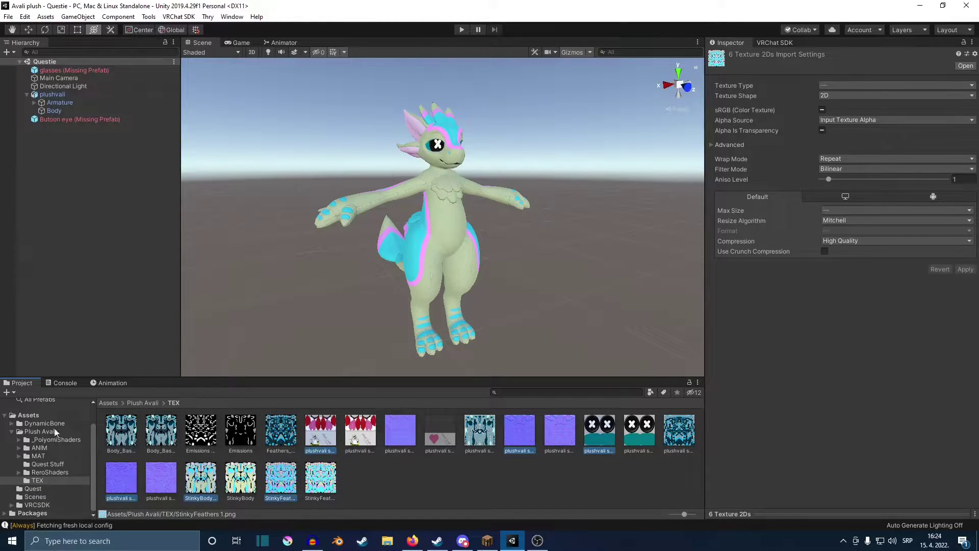
left_click(32, 489)
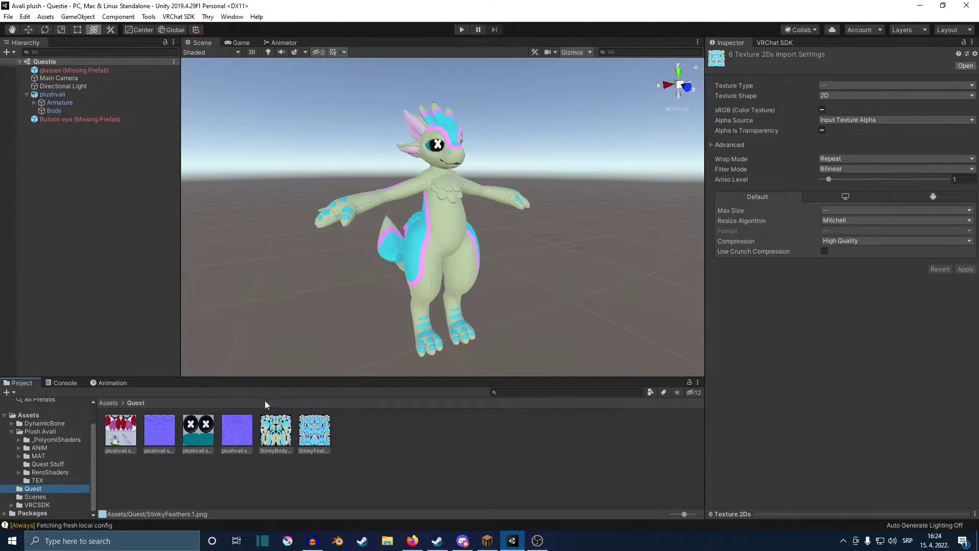
Select StinkyFeathers 1 and review its Max Size options, leaving it at 4096.
left_click(314, 431)
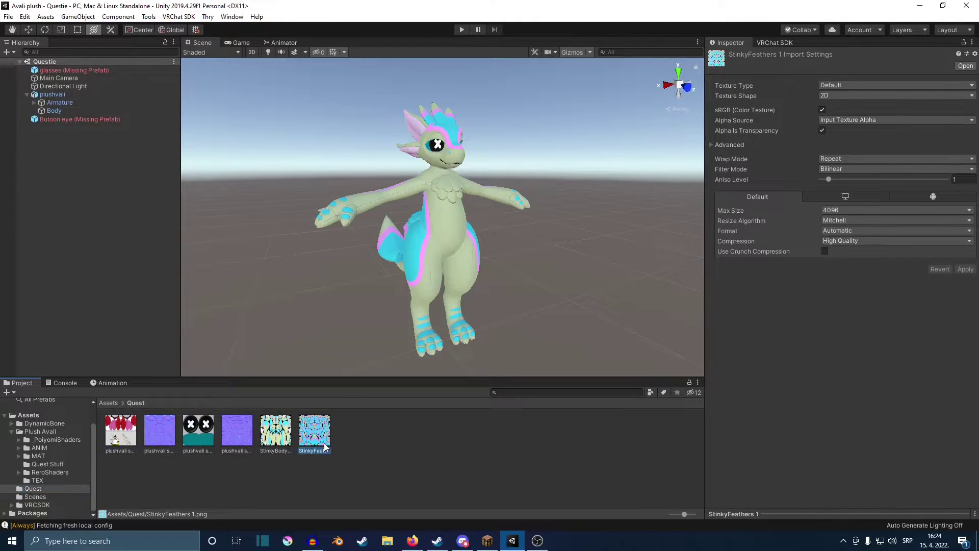
left_click(841, 211)
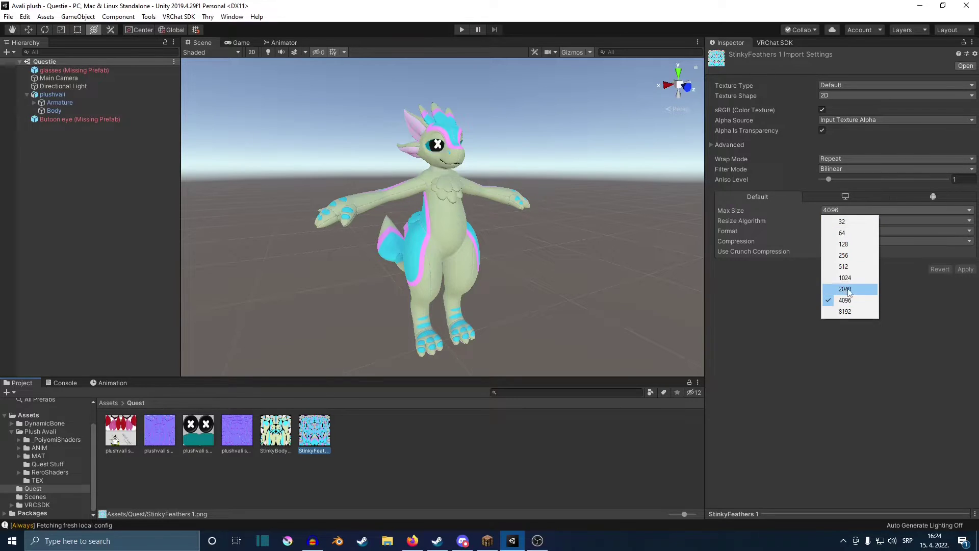
left_click(455, 451)
left_click(890, 210)
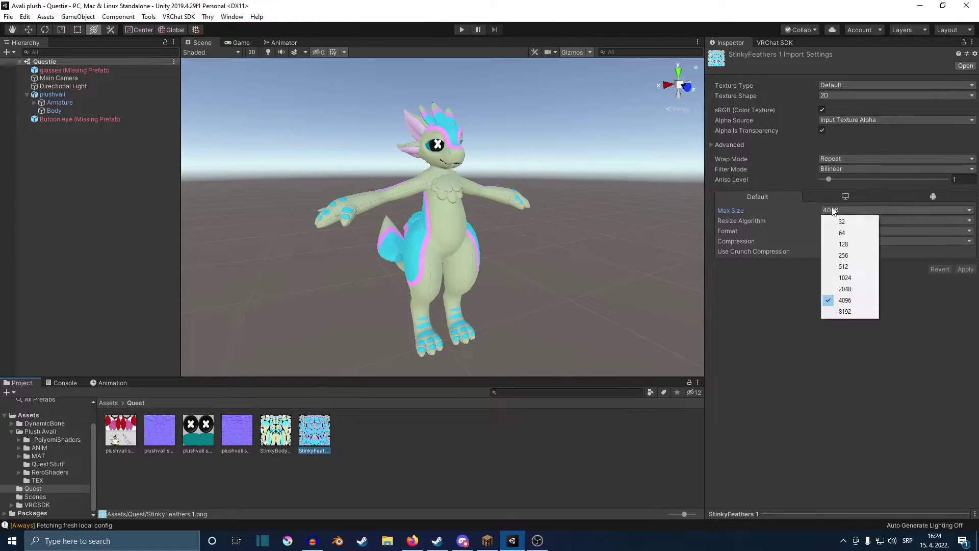
key("Escape")
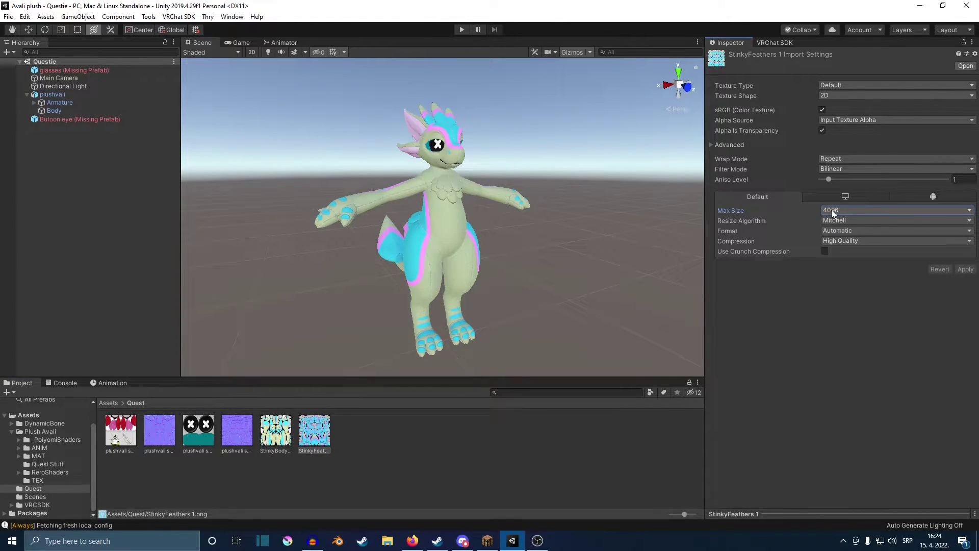
left_click(835, 211)
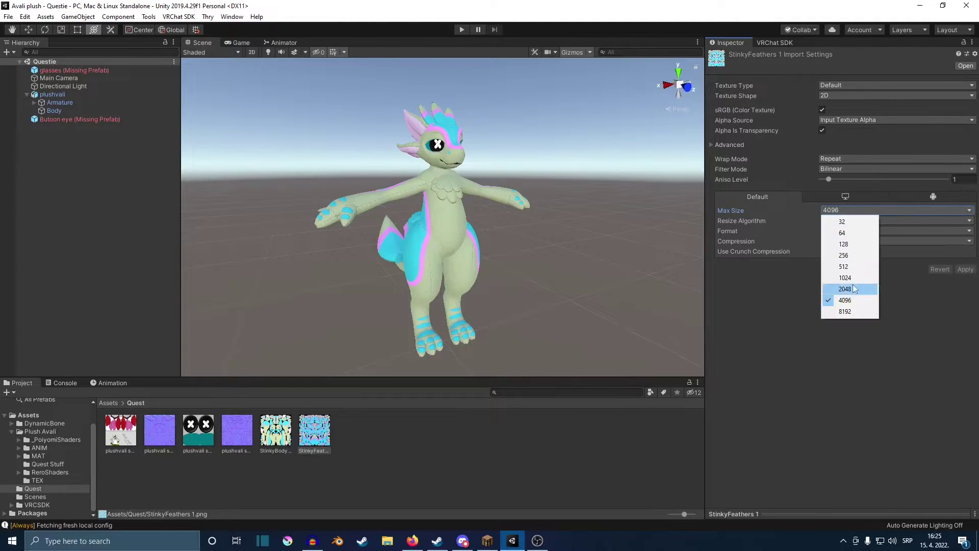
left_click(543, 463)
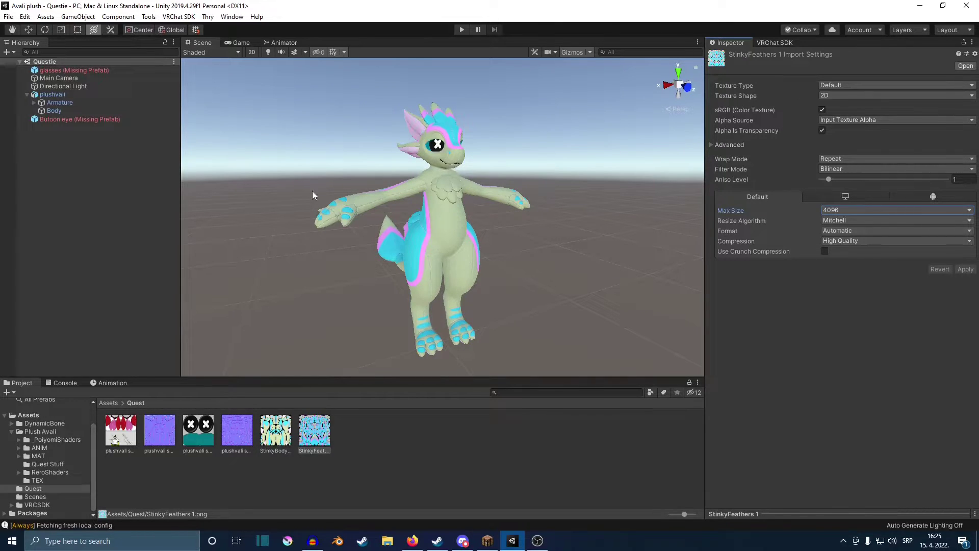
Check the avatar builder's validation warnings in the VRChat SDK panel.
left_click(775, 43)
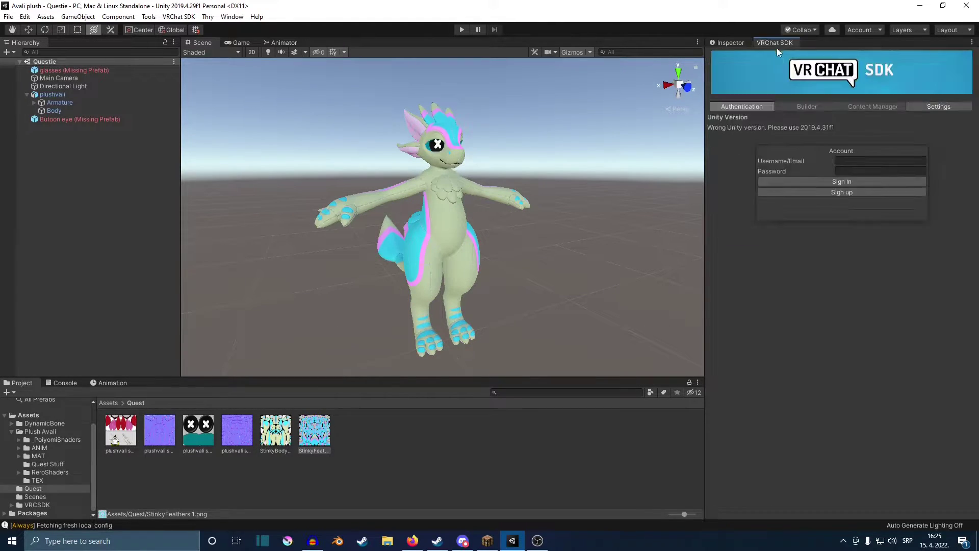
left_click(795, 106)
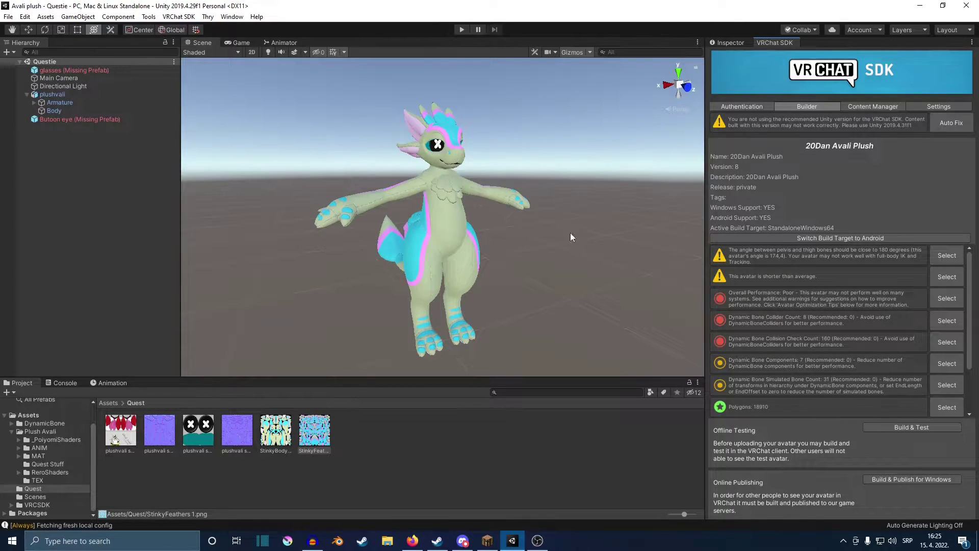
left_click(729, 43)
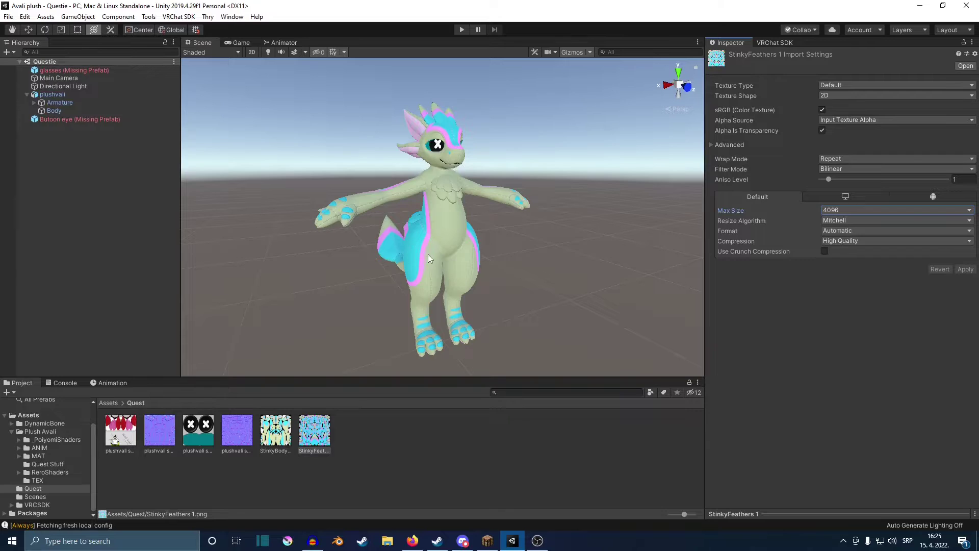
Recheck the texture's Max Size, keep 4096, and return to the Plush Avali folder.
left_click(833, 212)
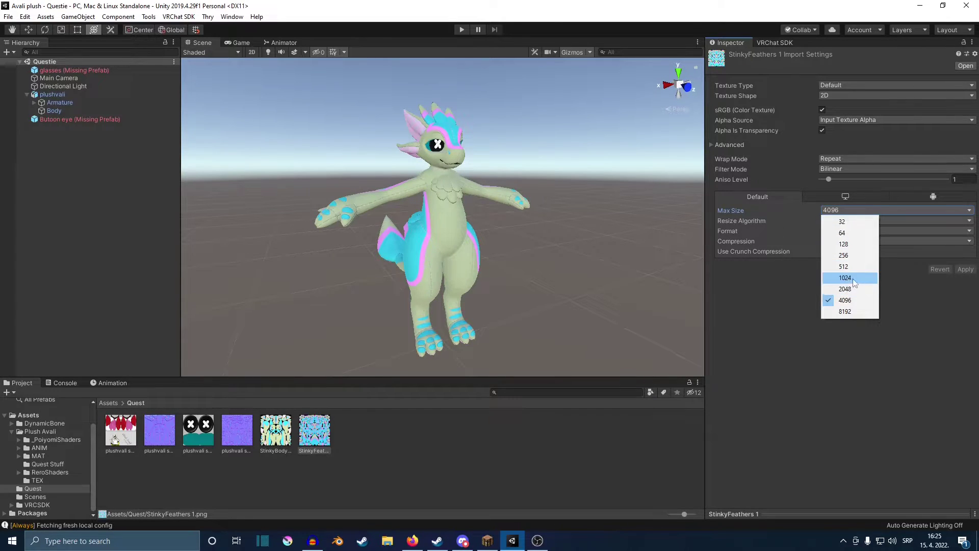
left_click(786, 326)
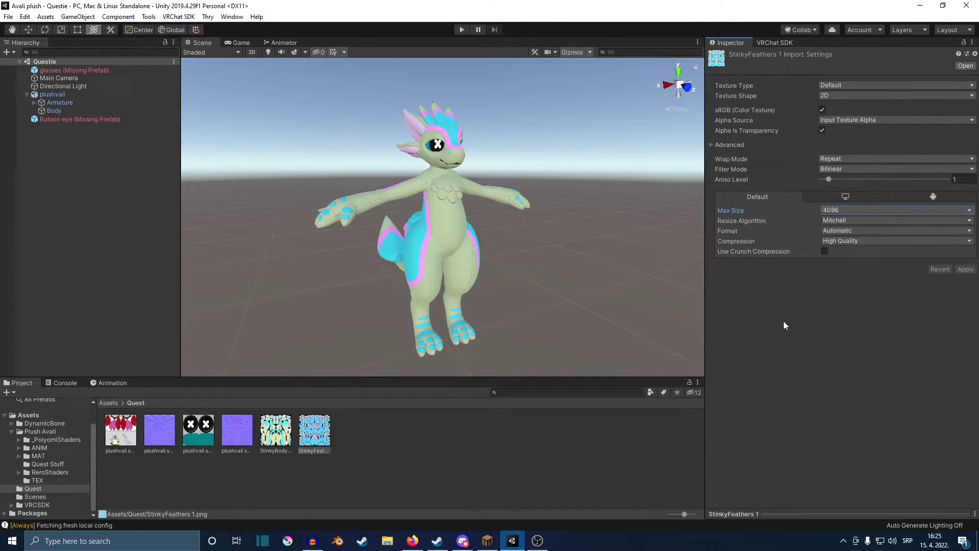
left_click(834, 213)
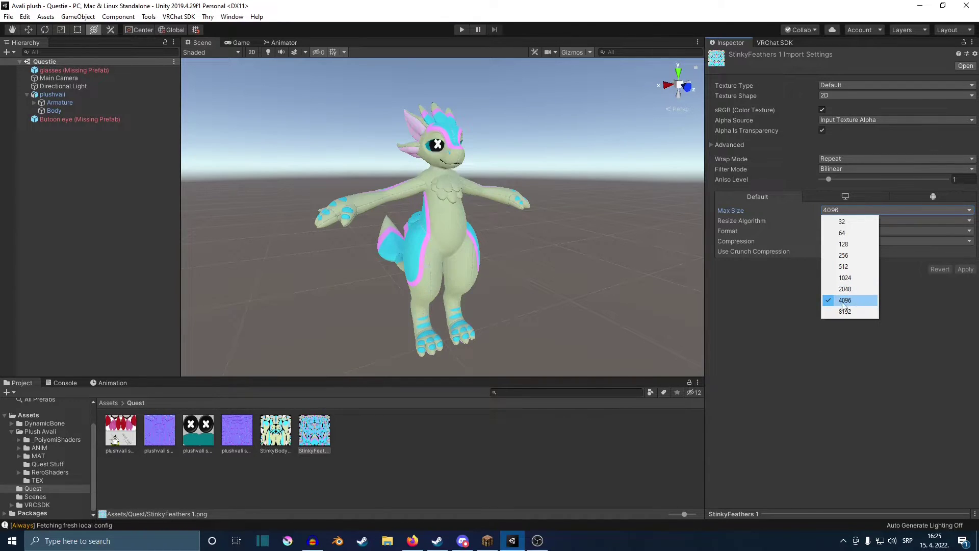
left_click(851, 301)
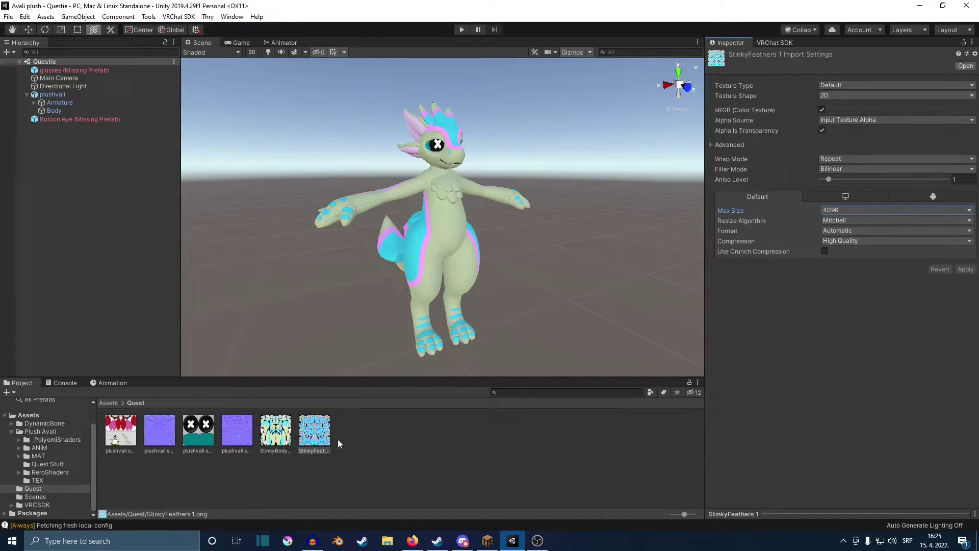
left_click(39, 431)
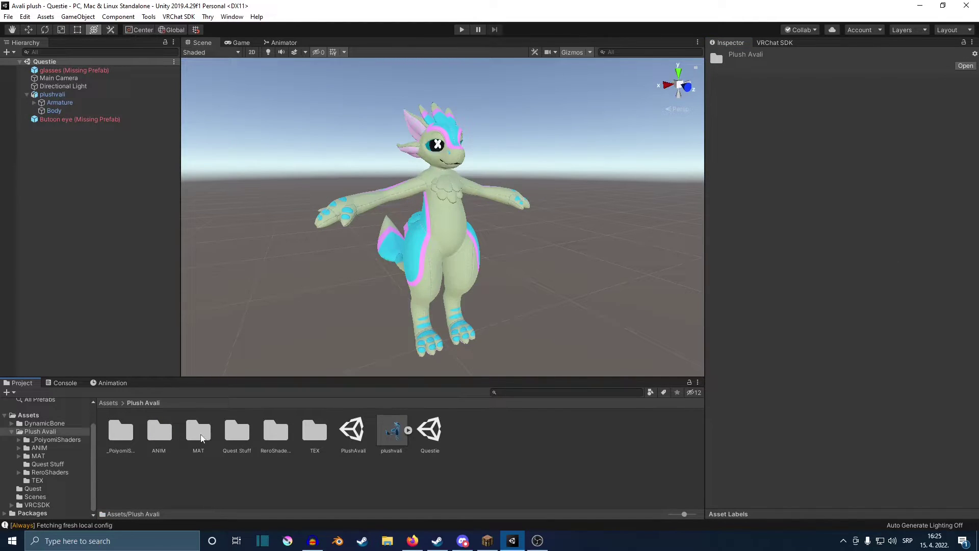
Duplicate the Bits, Body, Eyes and Feathers materials in MAT and drag the copies into Quest.
double_click(201, 434)
left_click(168, 435)
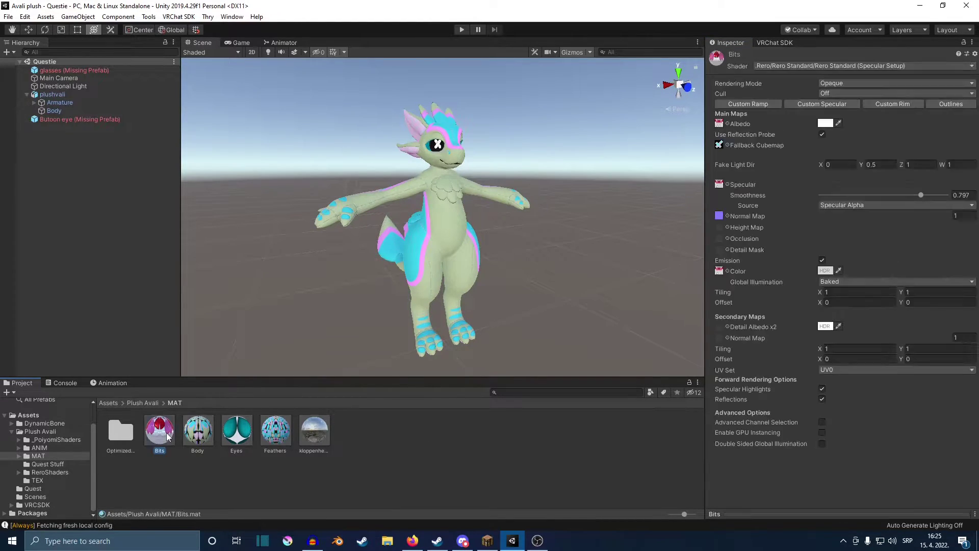
left_click(205, 439, "ctrl")
left_click(238, 434, "ctrl")
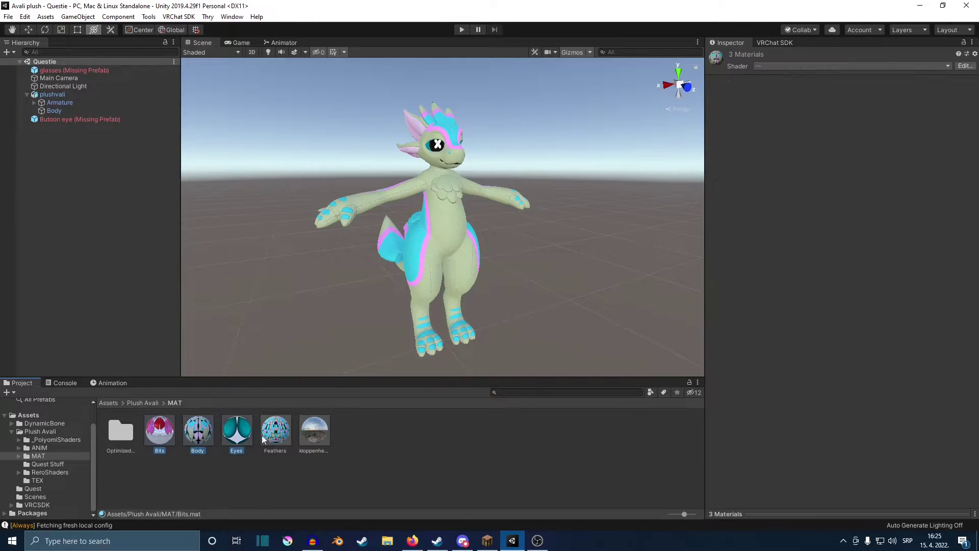
left_click(275, 433, "ctrl")
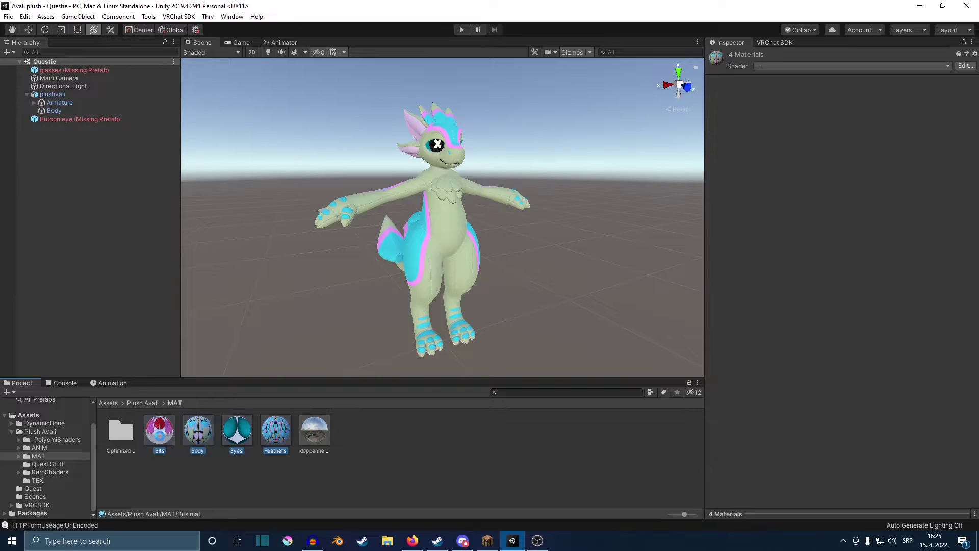
key("ctrl+d")
left_click_drag(162, 440, 38, 491)
Apply the Feathers 1 material from the Quest folder to the plush model.
left_click(34, 488)
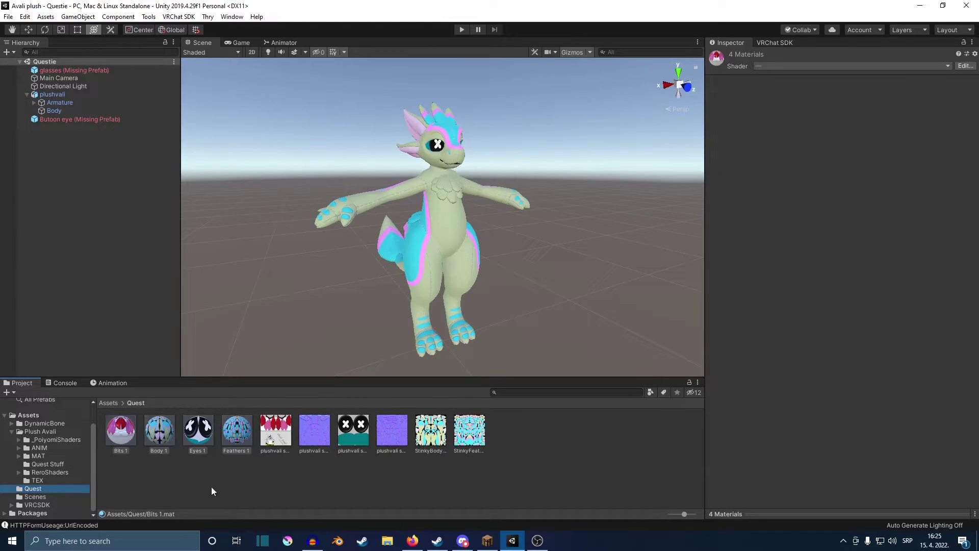
left_click(231, 439)
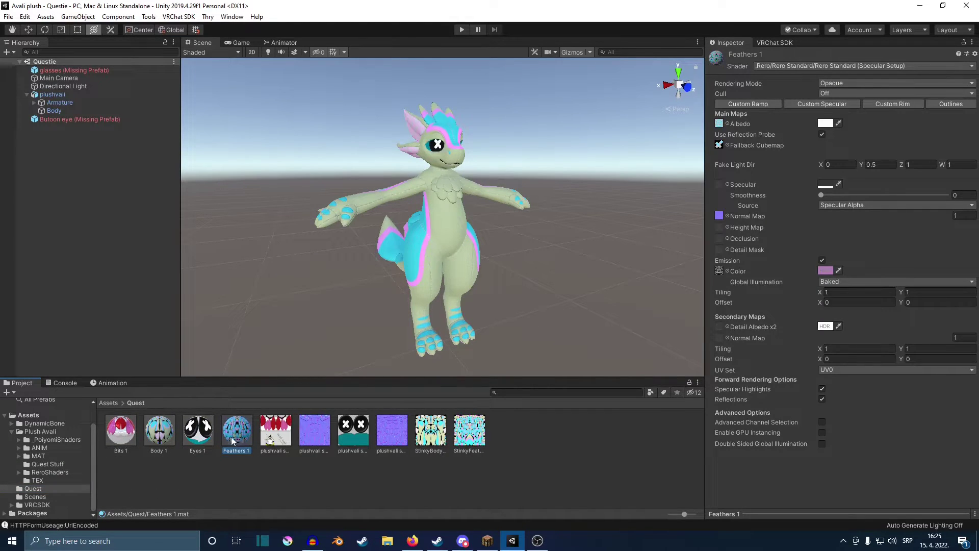
left_click_drag(232, 439, 450, 187)
left_click_drag(198, 445, 439, 230)
left_click_drag(510, 245, 392, 255, "alt")
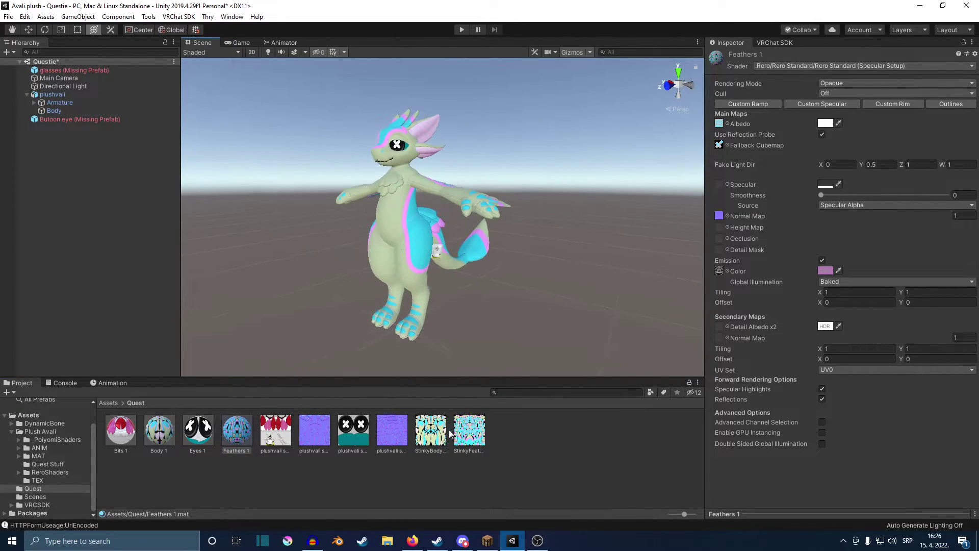
Set Feathers 1 to VRChat/Mobile/Standard Lite with StinkyFeathers 1 as its albedo.
left_click(779, 64)
left_click(773, 100)
left_click(782, 101)
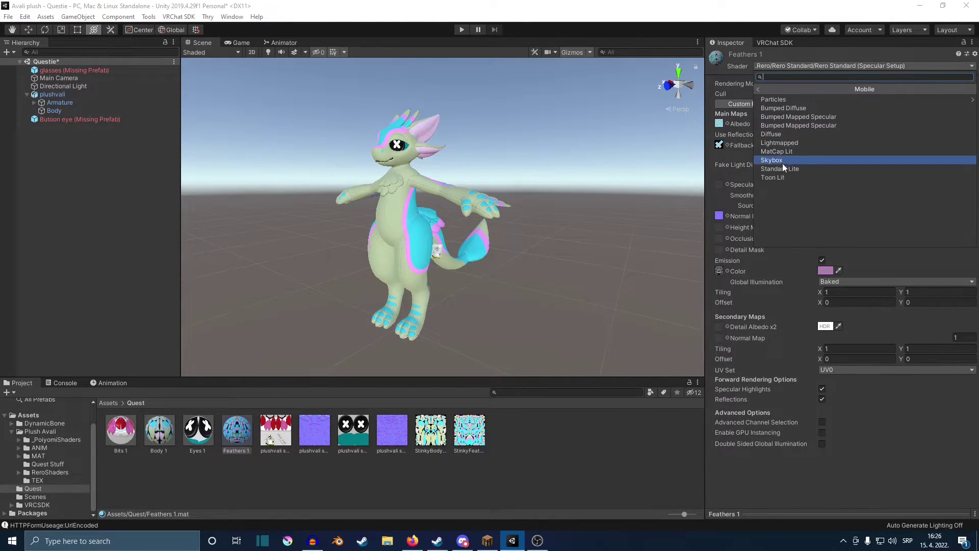
left_click(780, 168)
left_click_drag(325, 233, 567, 236, "alt")
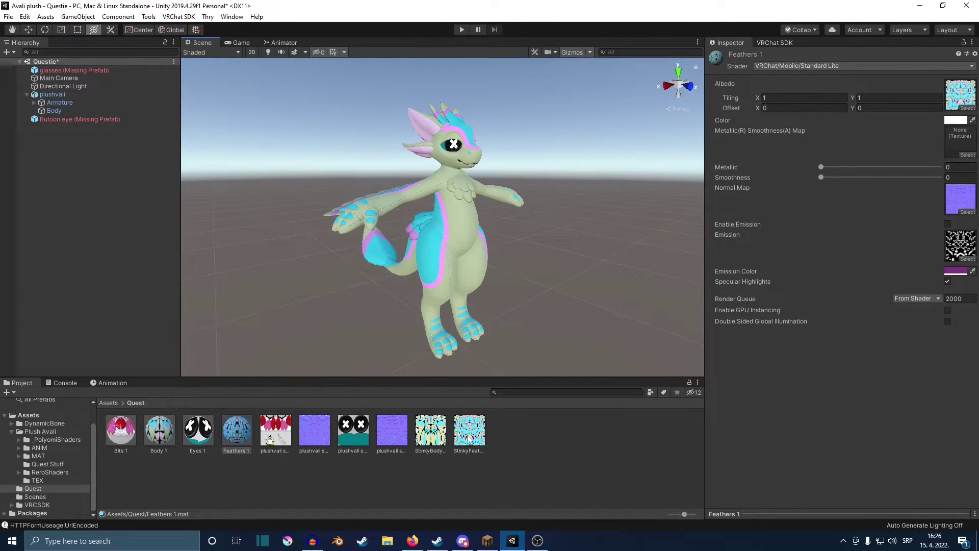
left_click_drag(469, 437, 969, 100)
Switch the Eyes 1 material's shader to VRChat/Mobile/Standard Lite.
left_click(201, 433)
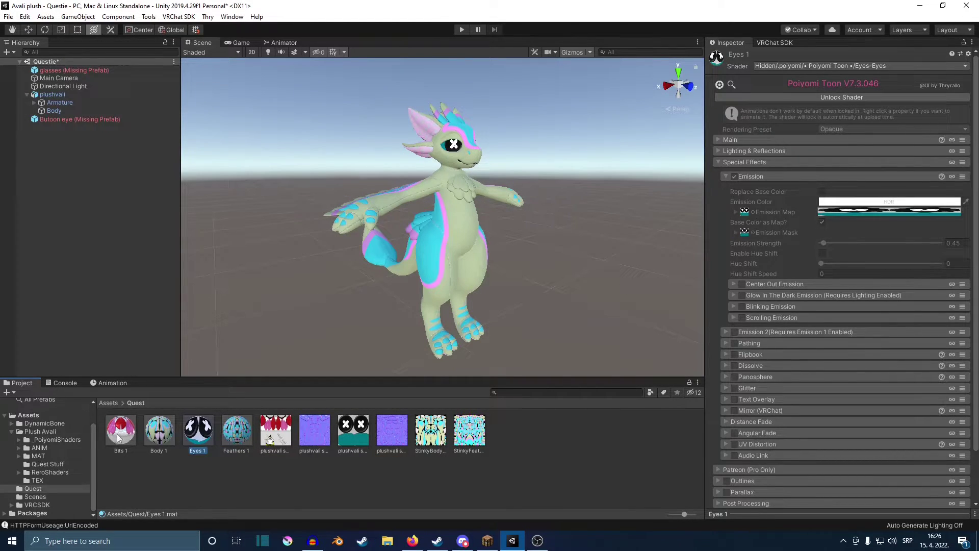
left_click(232, 434)
left_click(198, 432)
left_click(778, 66)
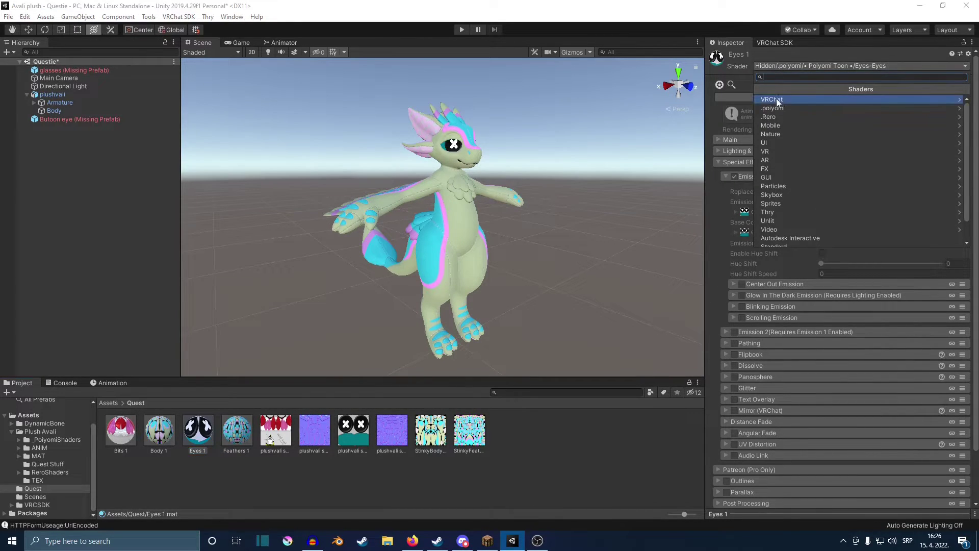
left_click(771, 125)
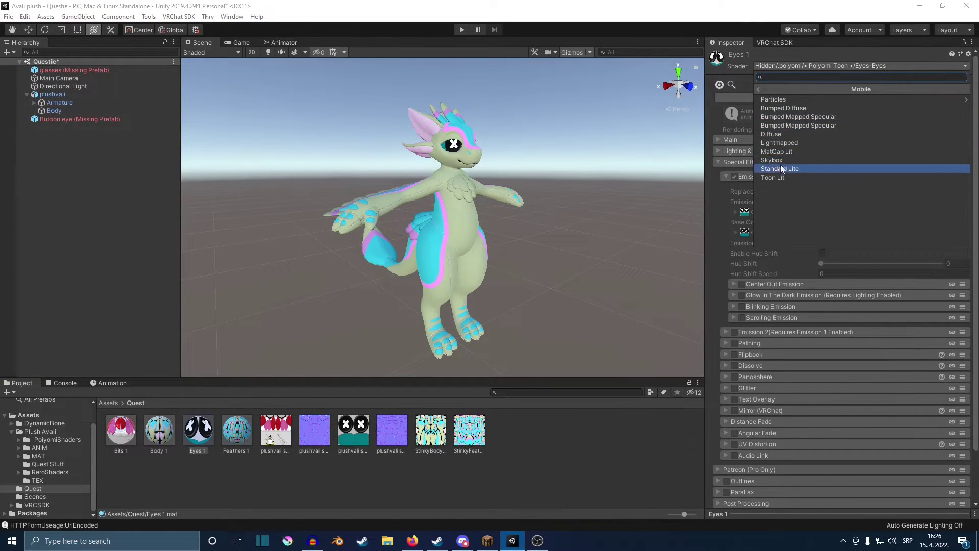
left_click(780, 168)
Select the Bits 1 material and orbit the model to face the other way.
left_click(118, 438)
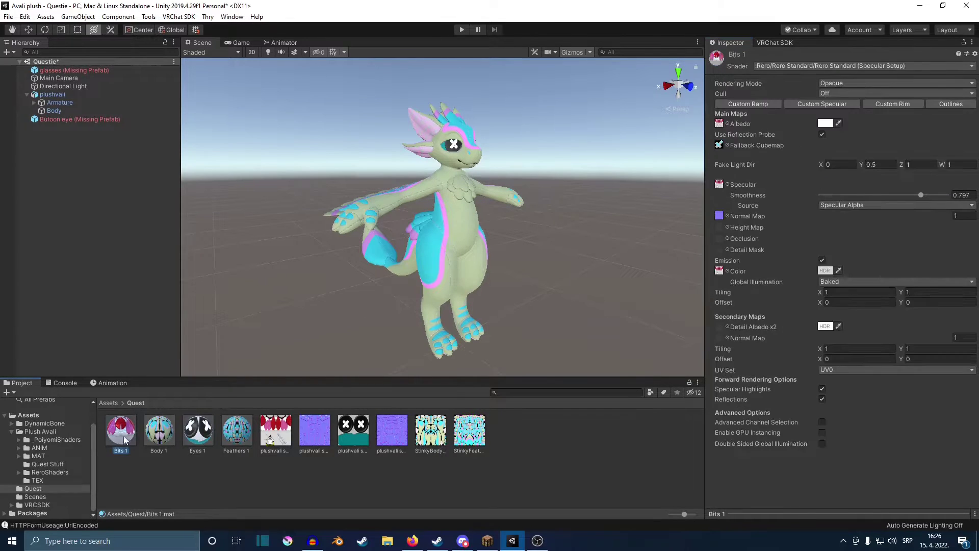
left_click_drag(544, 308, 443, 265, "alt")
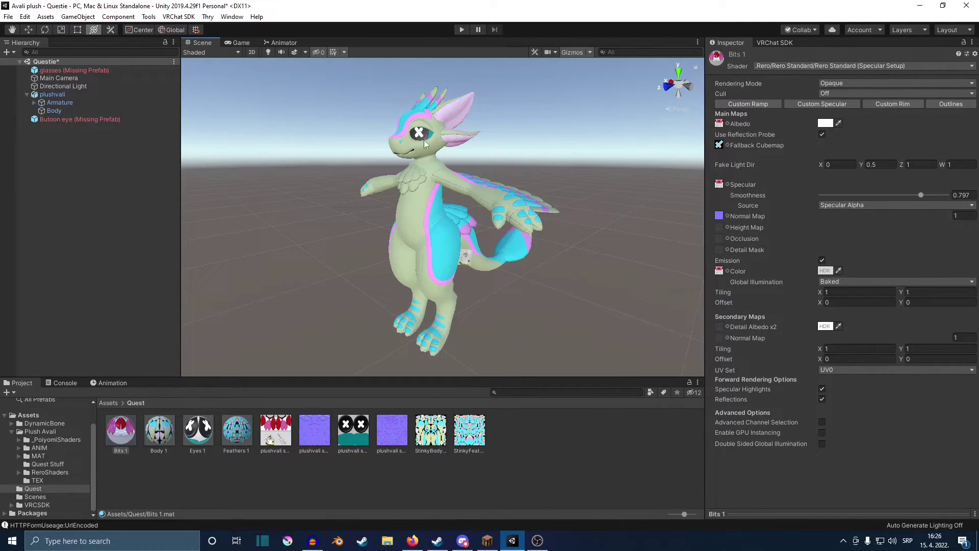
key("alt")
left_click_drag(333, 232, 270, 225, "alt")
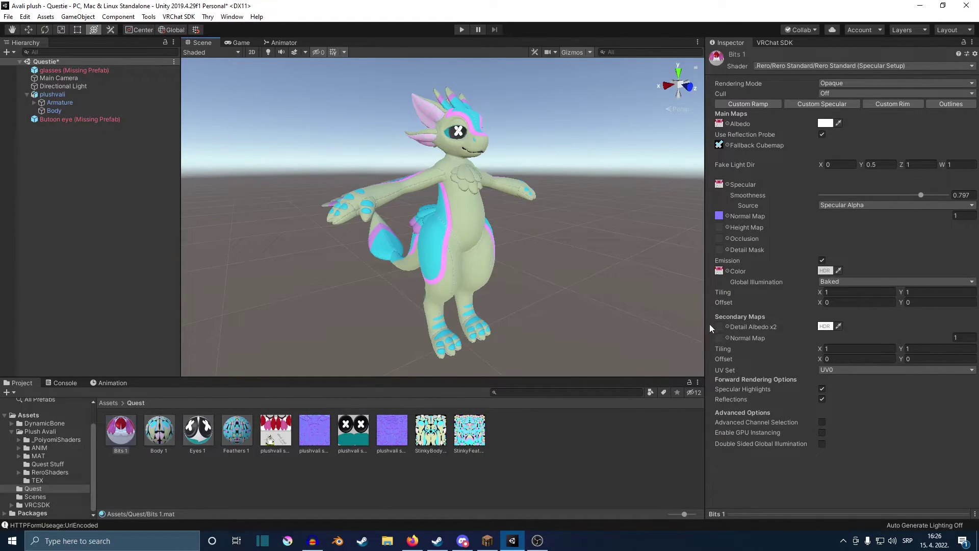
Show the VRChat SDK builder for 20Dan Avali Plush and orbit around the avatar.
left_click(773, 42)
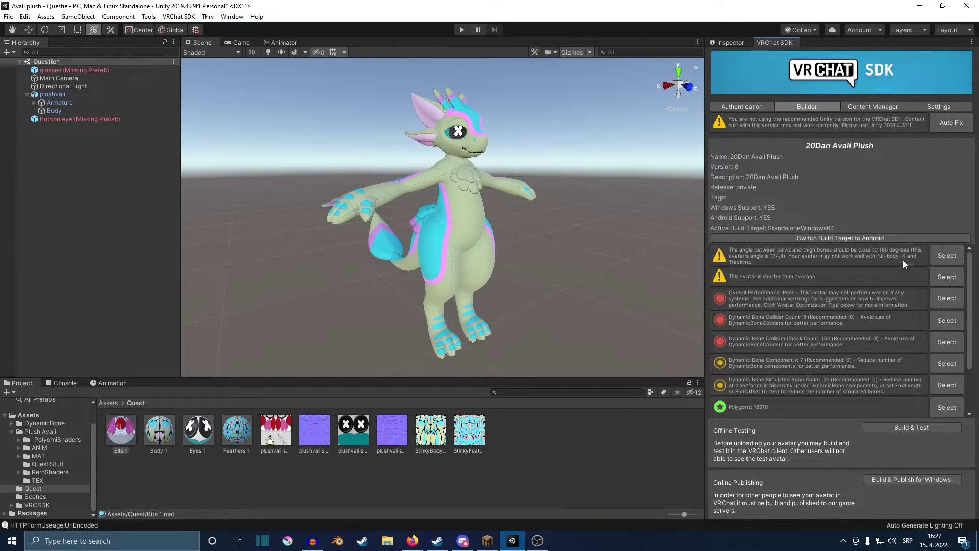
left_click_drag(663, 255, 536, 255, "alt")
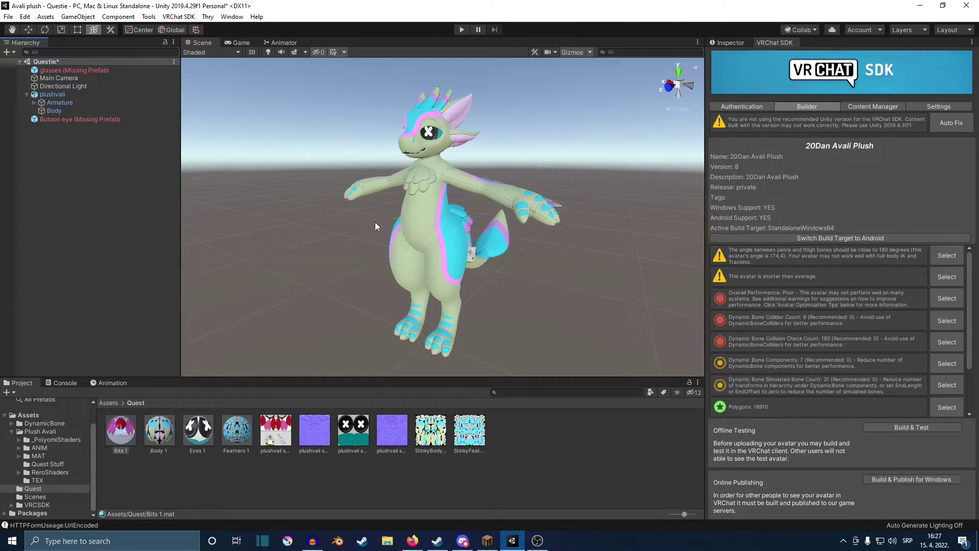
middle_click_drag(359, 228, 357, 225)
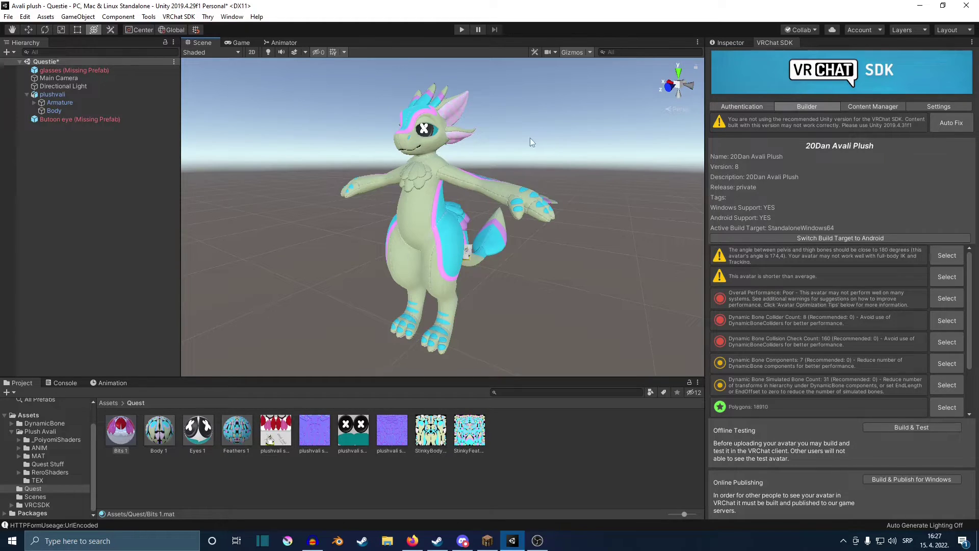
left_click_drag(480, 251, 444, 255, "alt")
Select StinkyFeathers 1, show its import settings, and keep Max Size at 4096.
left_click(386, 433)
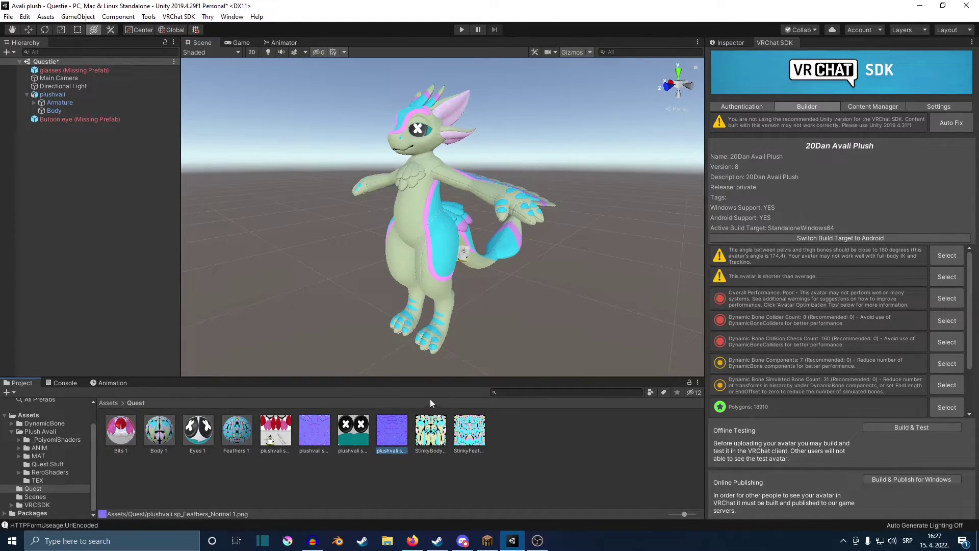
left_click(432, 434)
left_click(471, 436)
left_click(727, 45)
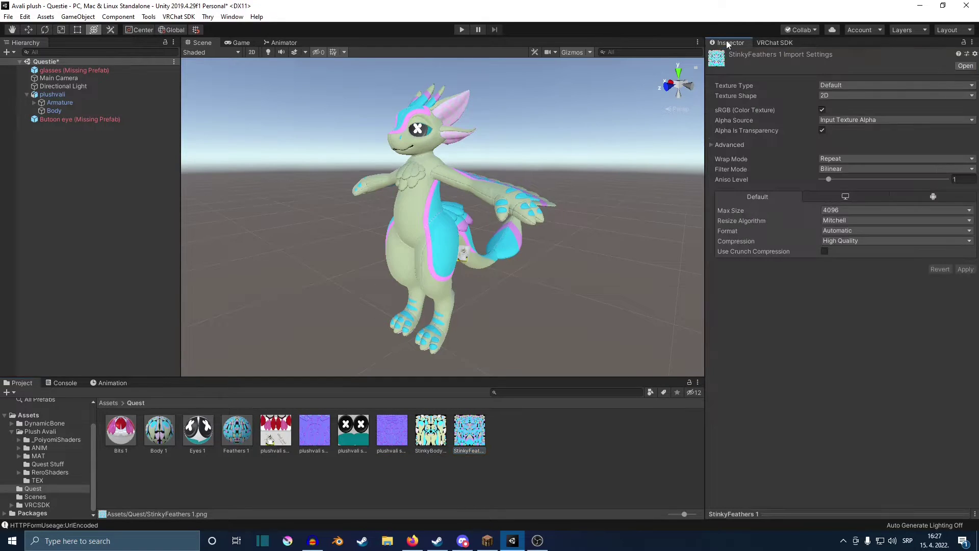
left_click(834, 211)
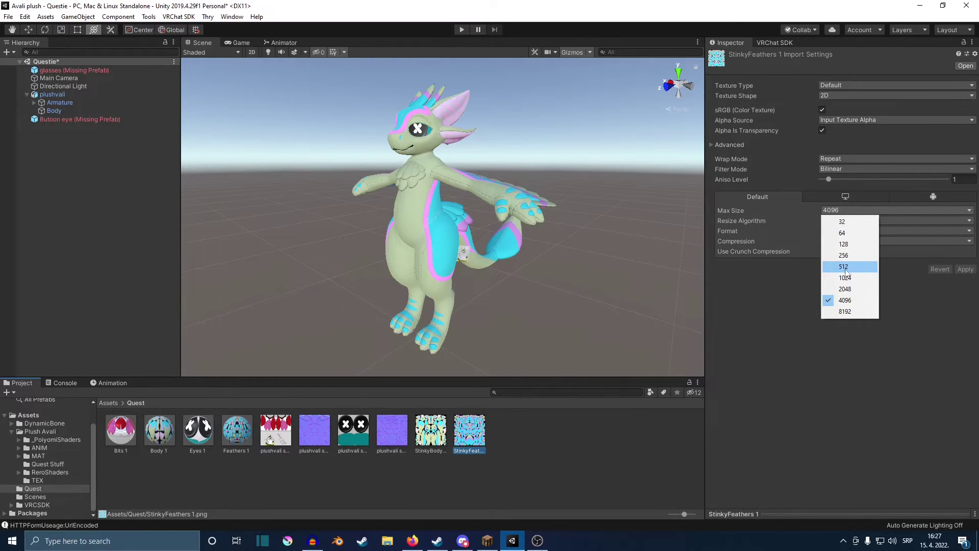
left_click(455, 178)
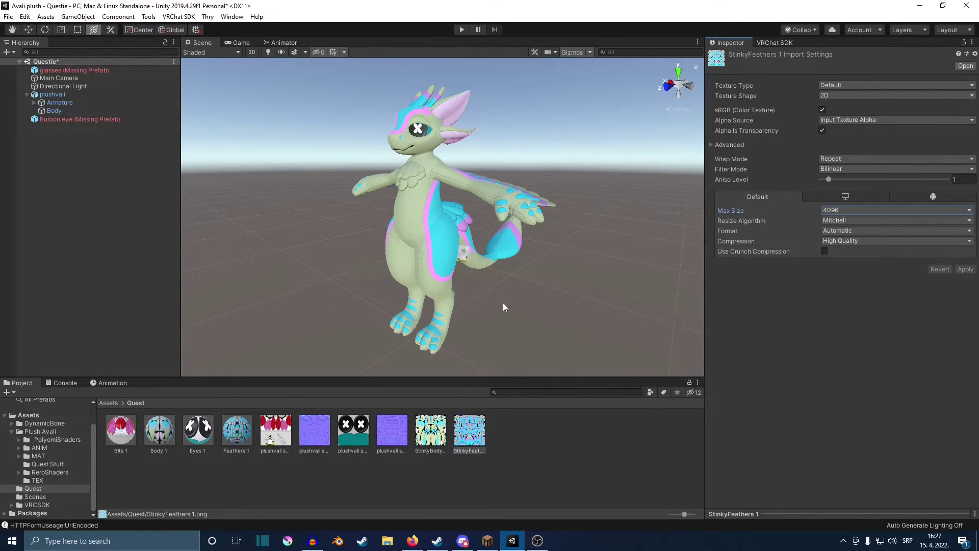
left_click_drag(503, 306, 479, 174, "alt")
left_click_drag(819, 189, 455, 173, "alt")
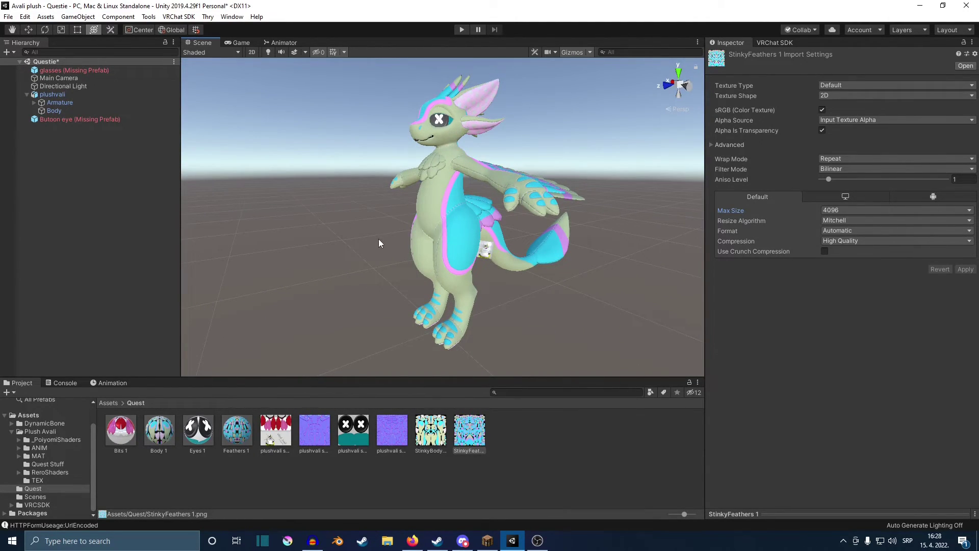
Return to the VRChat SDK builder and bring up VRChat's Avatars menu showing the plush avatar.
left_click(773, 43)
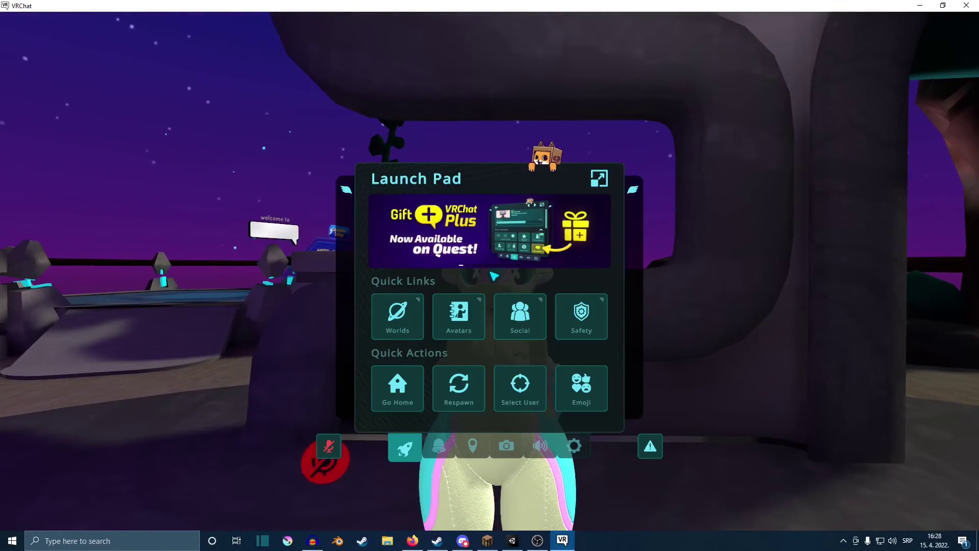
left_click(459, 312)
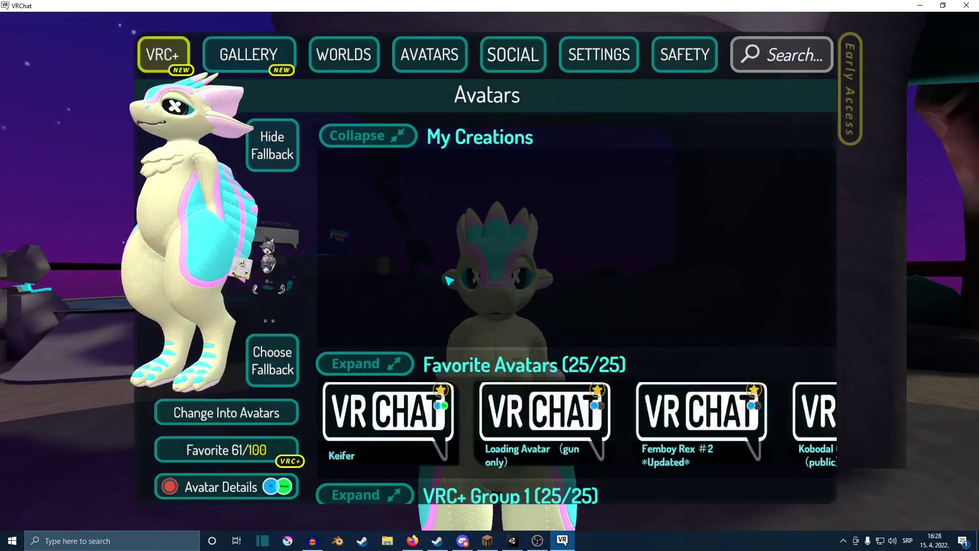